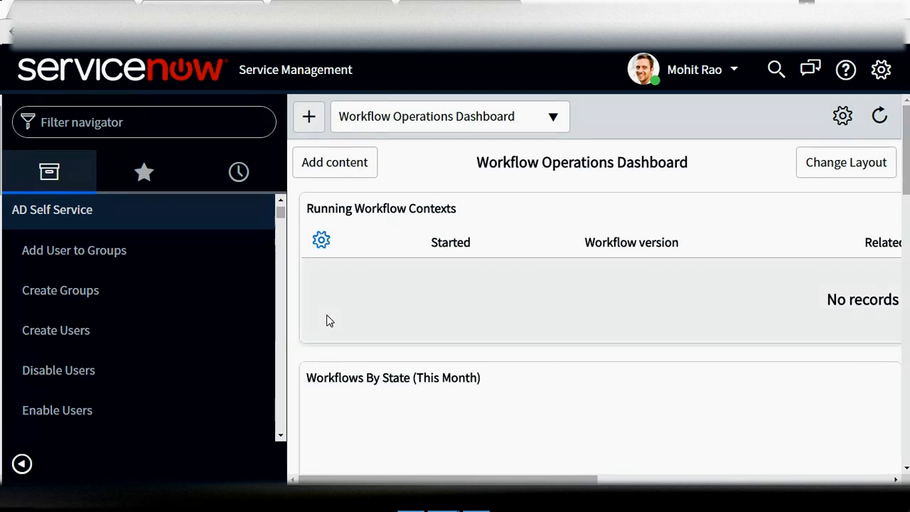
Collapse the AD Self Service application in the left navigator
left_click(76, 225)
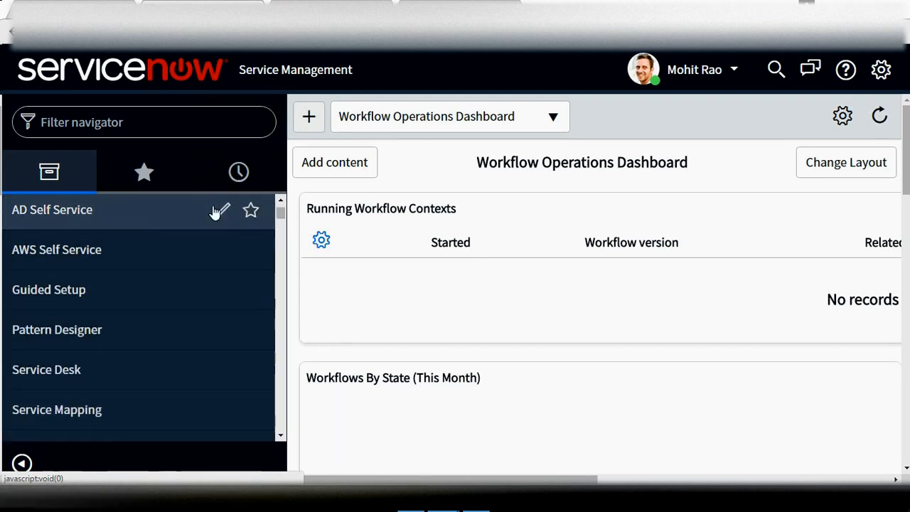
Expand AD Self Service, scroll through its user and group modules, then switch to the ADUC window
left_click(140, 209)
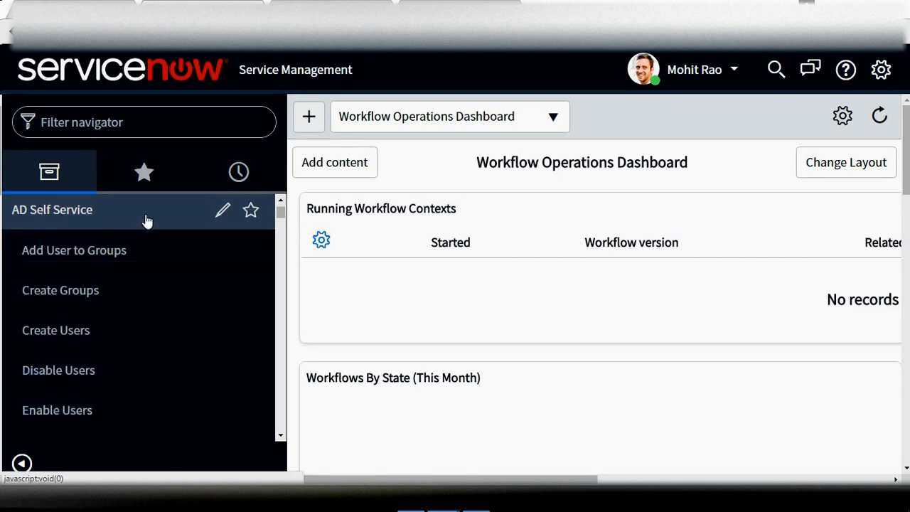
left_click(277, 439)
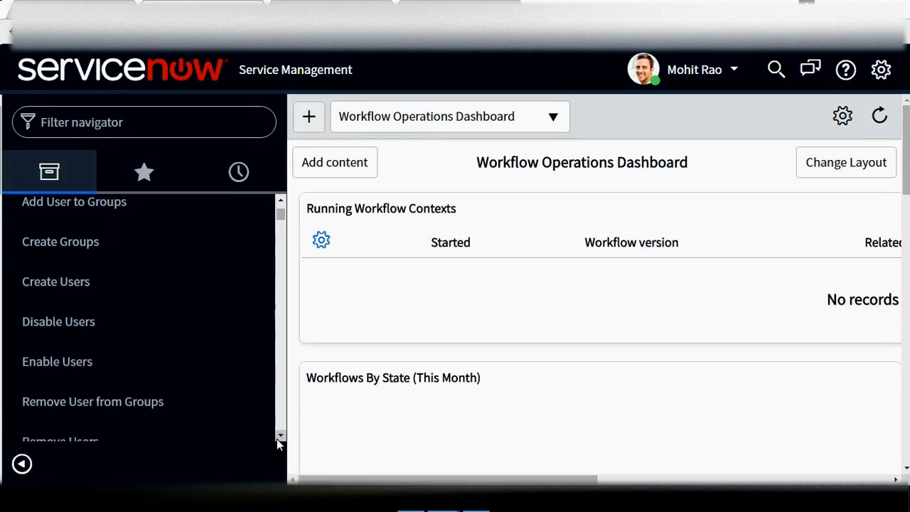
left_click(276, 438)
left_click(277, 439)
left_click(277, 439)
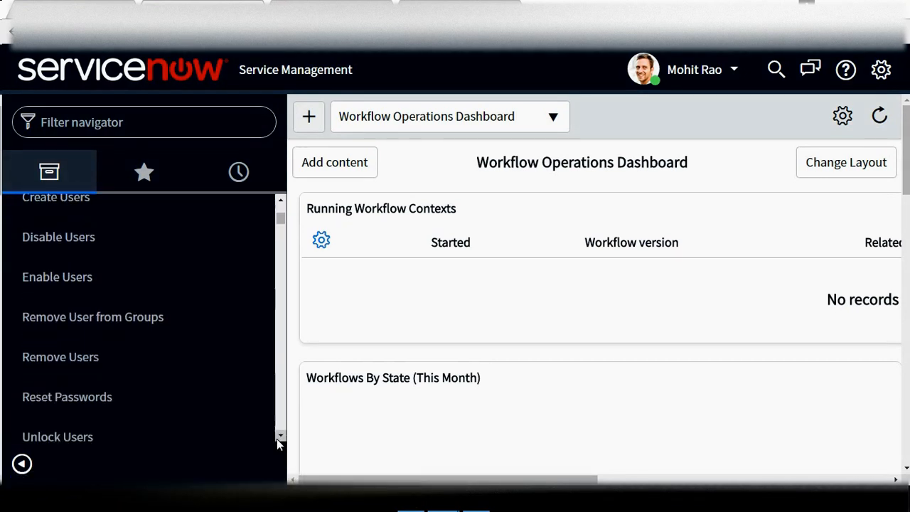
left_click(276, 439)
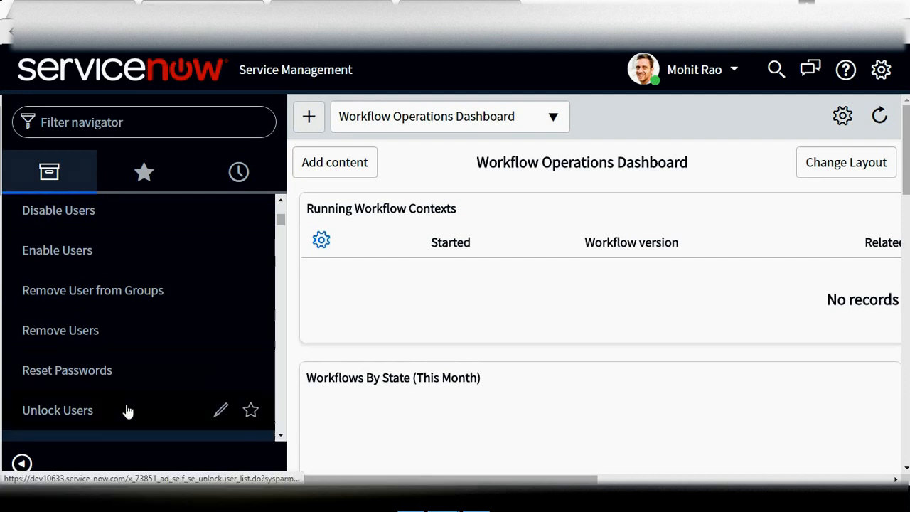
left_click(282, 203)
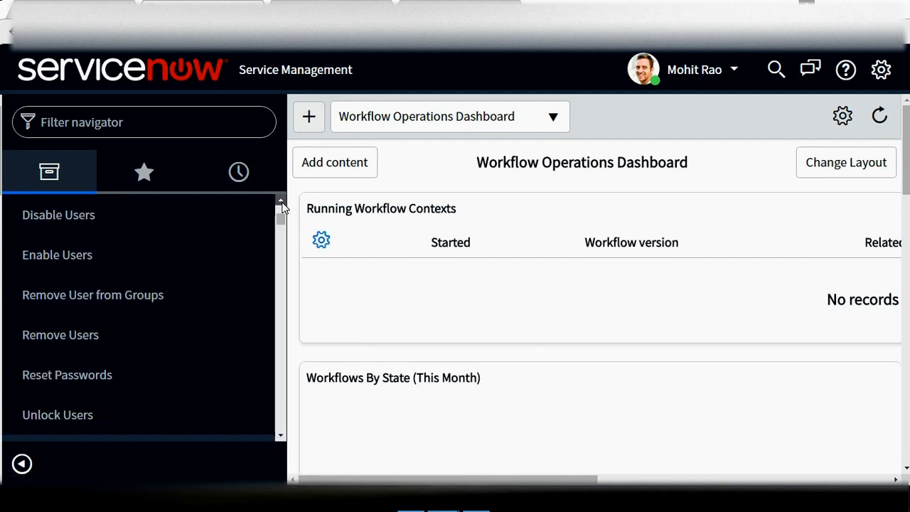
left_click(282, 203)
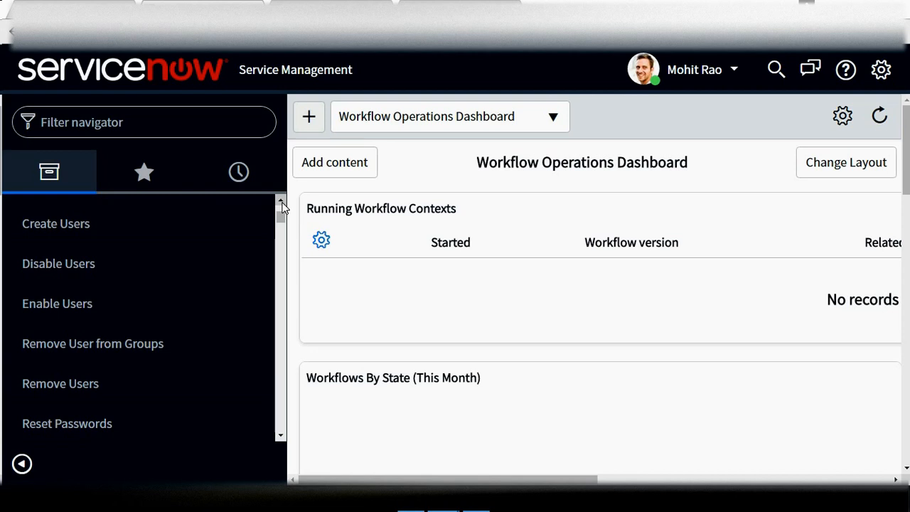
left_click(281, 203)
left_click(281, 203)
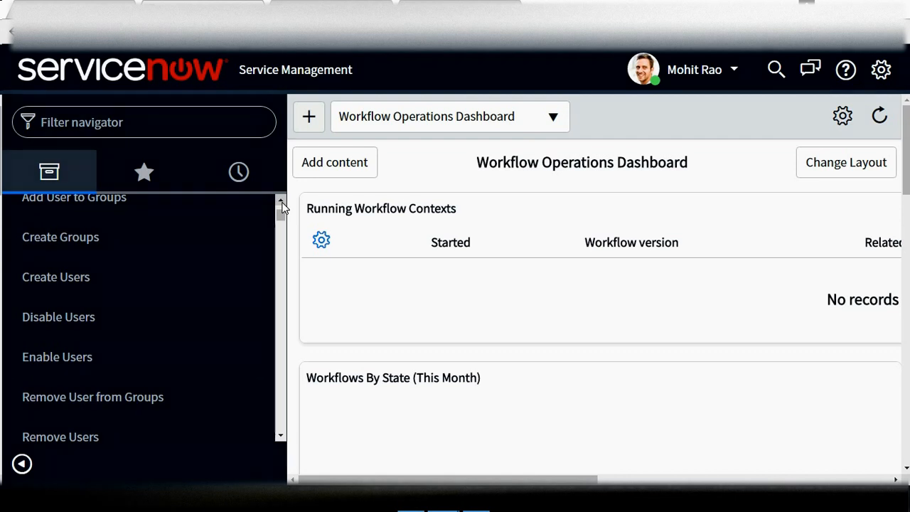
left_click(282, 203)
left_click(282, 203)
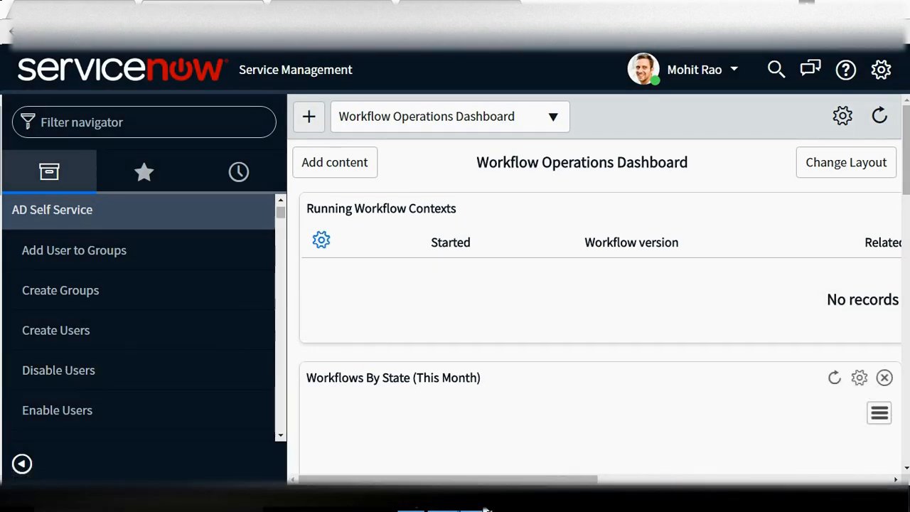
left_click(486, 509)
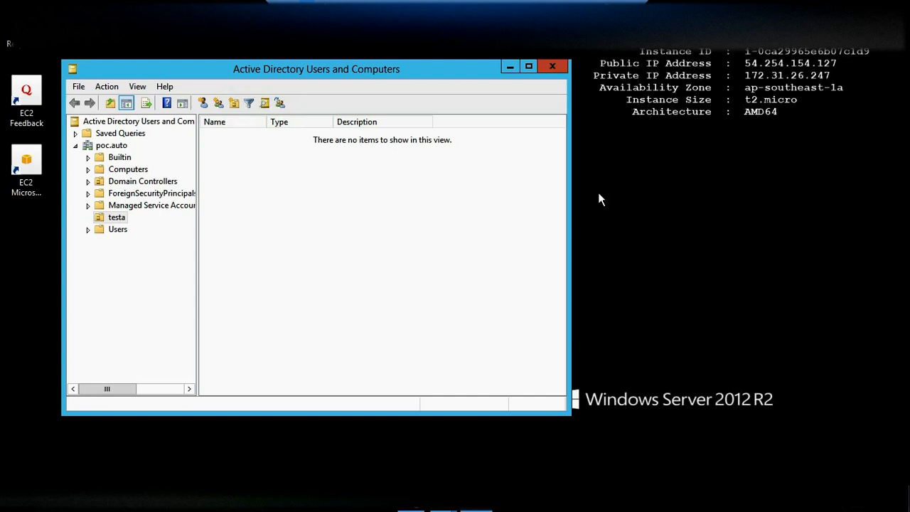
Select the testa organizational unit under poc.auto to view its (empty) contents
left_click(114, 219)
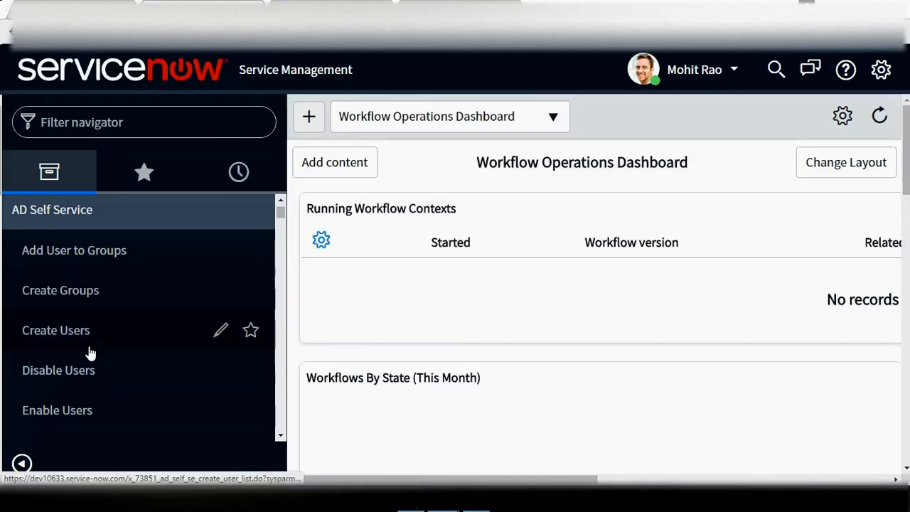
left_click(84, 349)
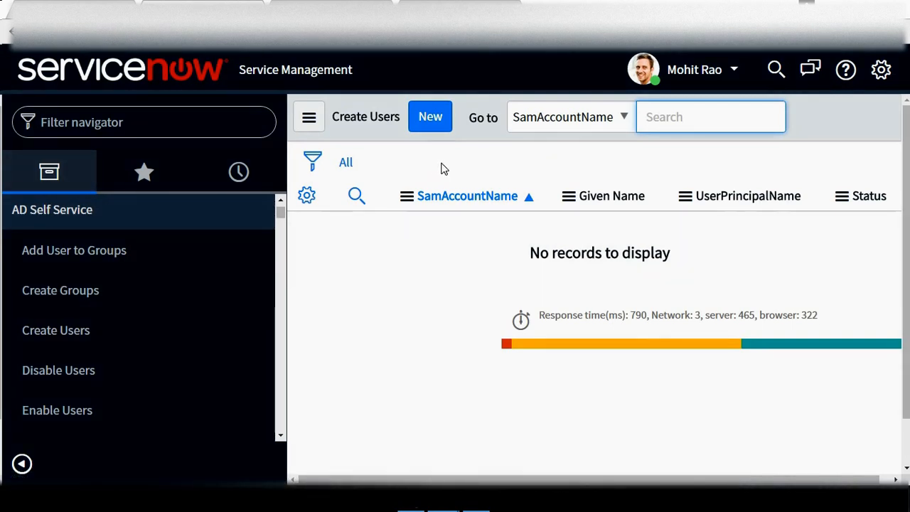
left_click(434, 122)
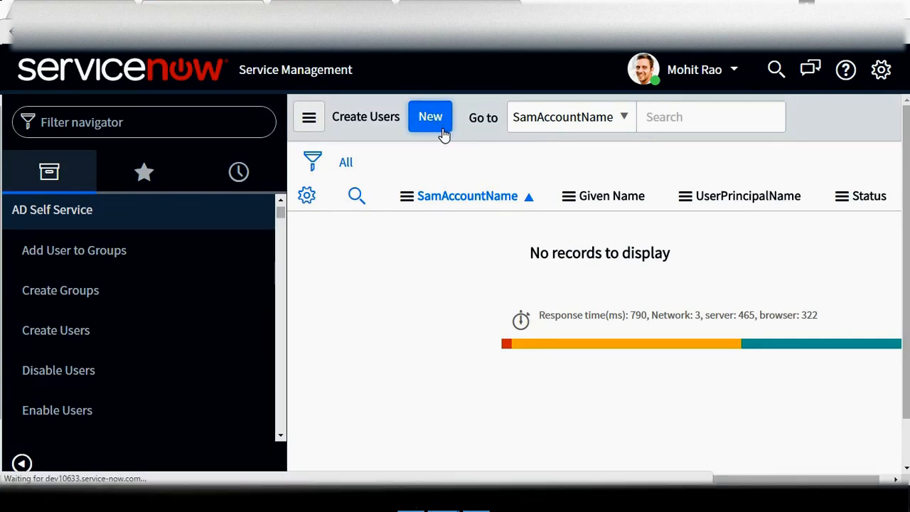
left_click(450, 204)
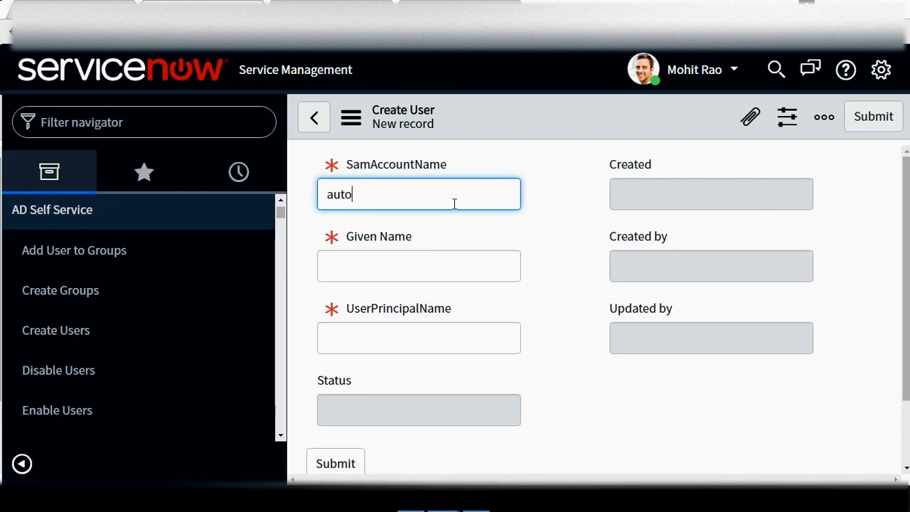
type("autopoc")
left_click(428, 272)
type("A")
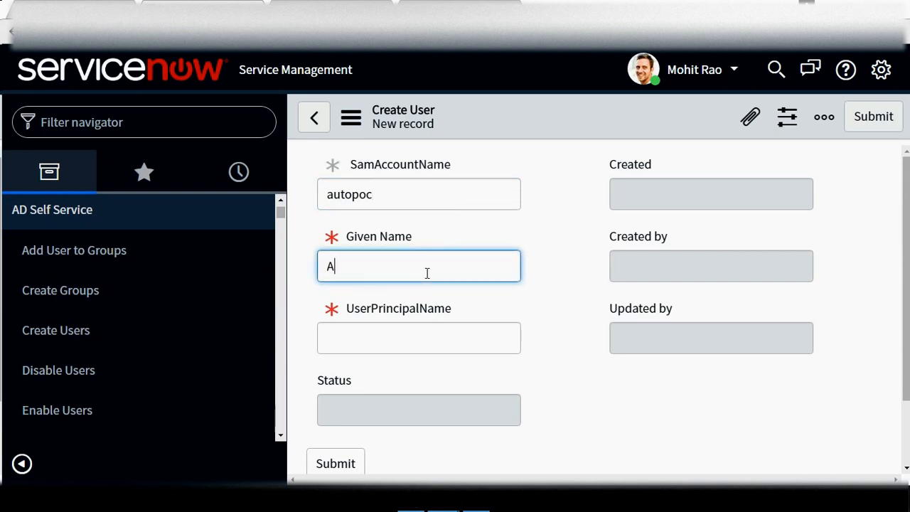
type("uto")
left_click(410, 336)
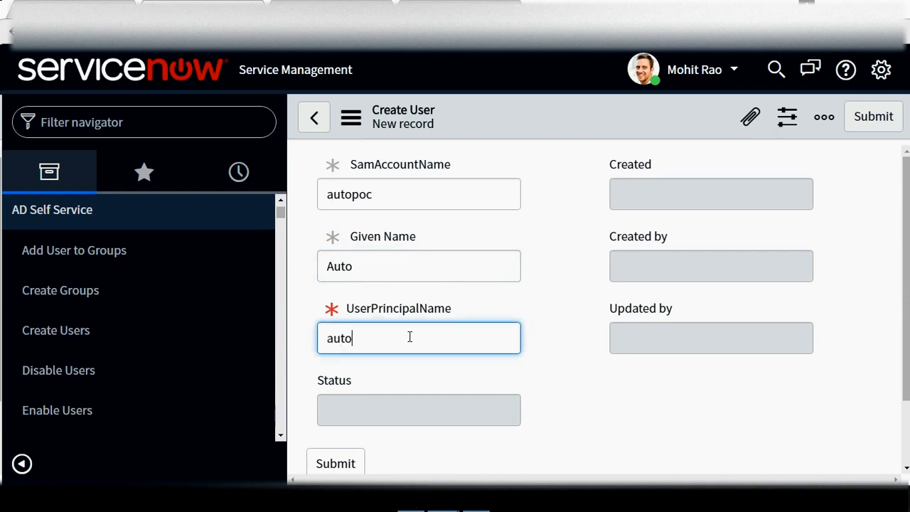
left_click(687, 372)
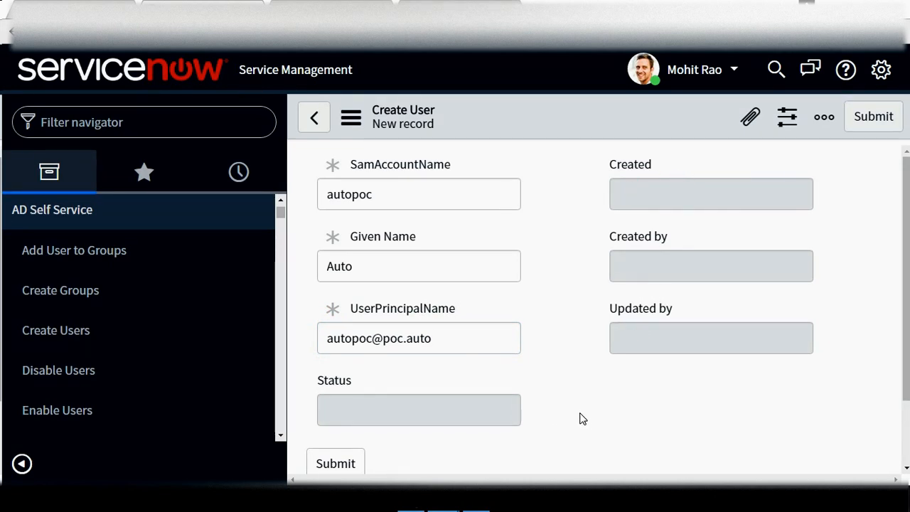
left_click(875, 118)
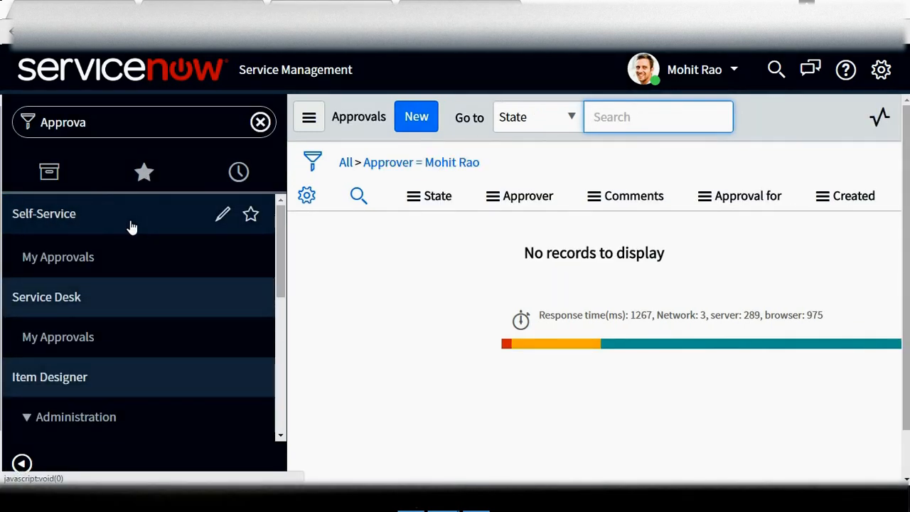
Approve the requested autopoc Create User record from My Approvals
left_click(75, 264)
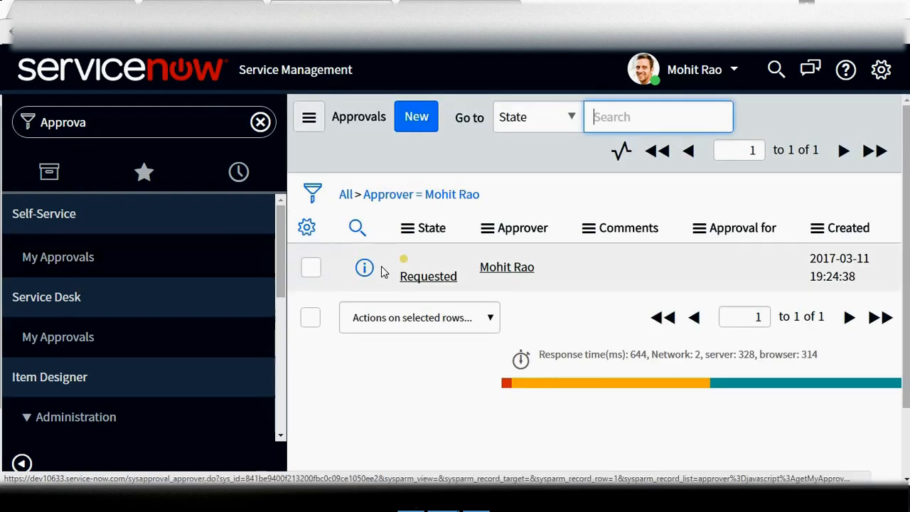
left_click(431, 278)
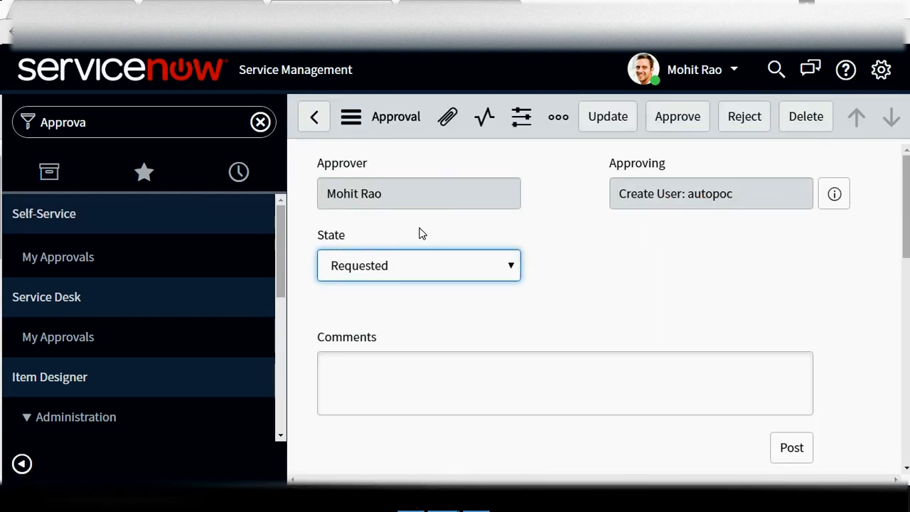
left_click(677, 125)
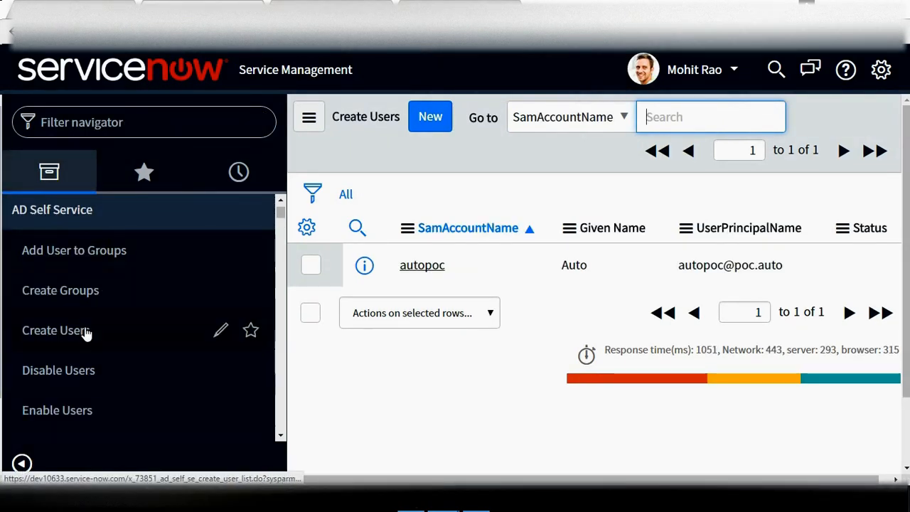
Check the autopoc record in the Create Users list, then return to the ADUC window
left_click(83, 334)
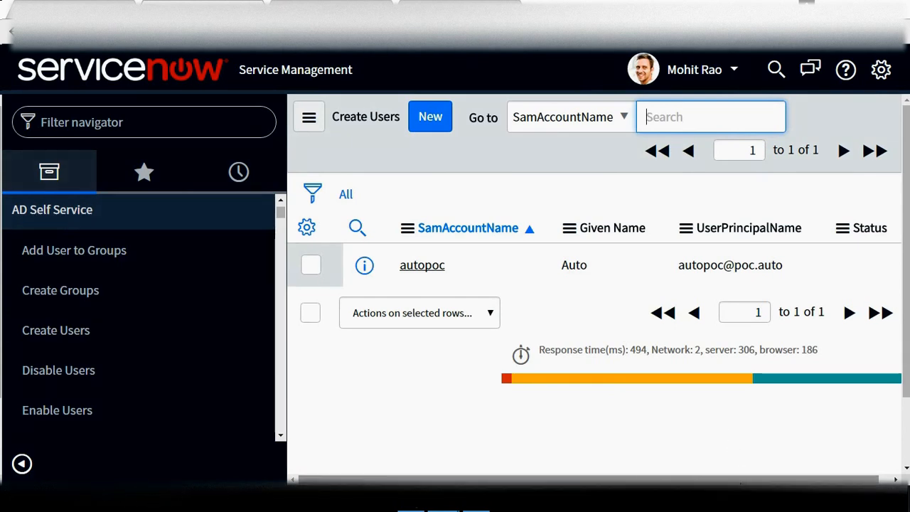
scroll(773, 329, "right", 1)
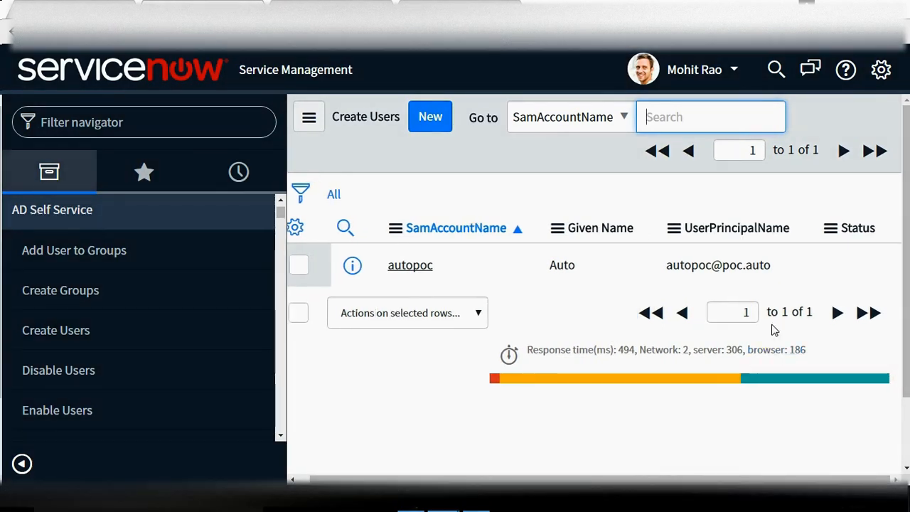
left_click(478, 509)
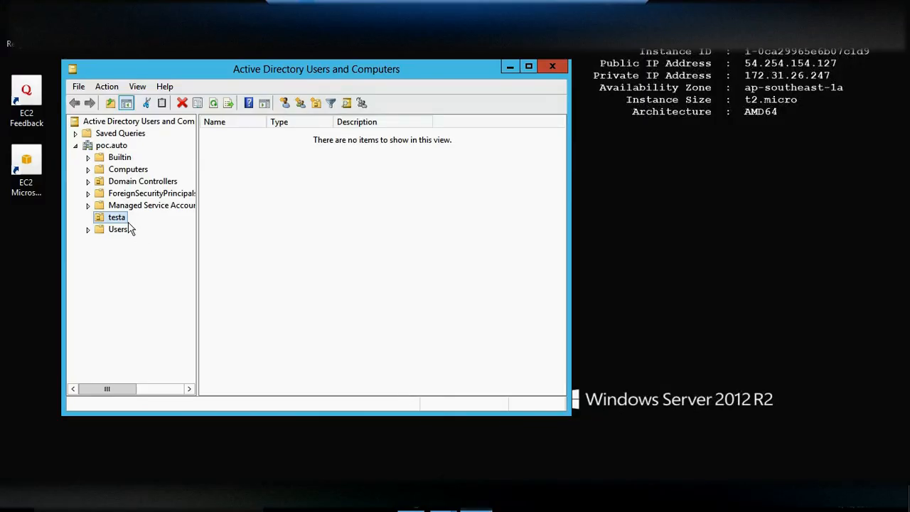
Refresh testa, open autopoc's properties, confirm its only group is Domain Users, and cancel
left_click(212, 104)
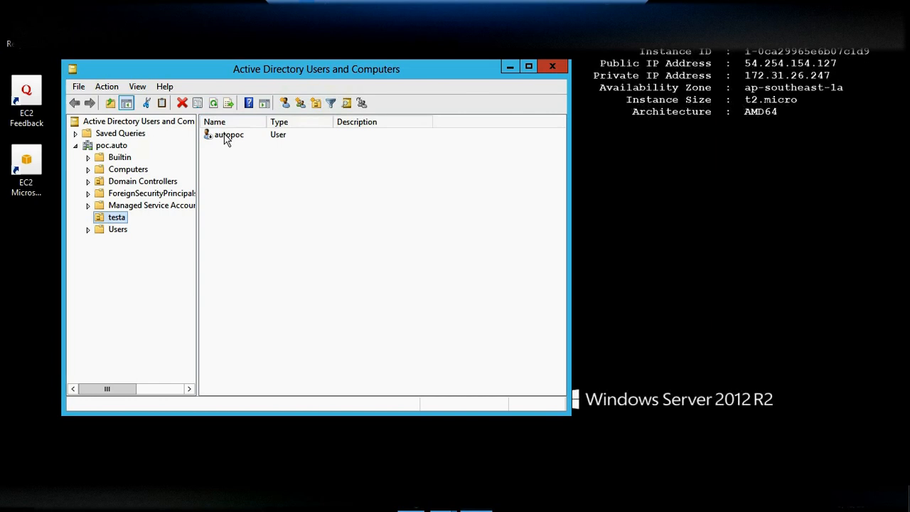
double_click(229, 136)
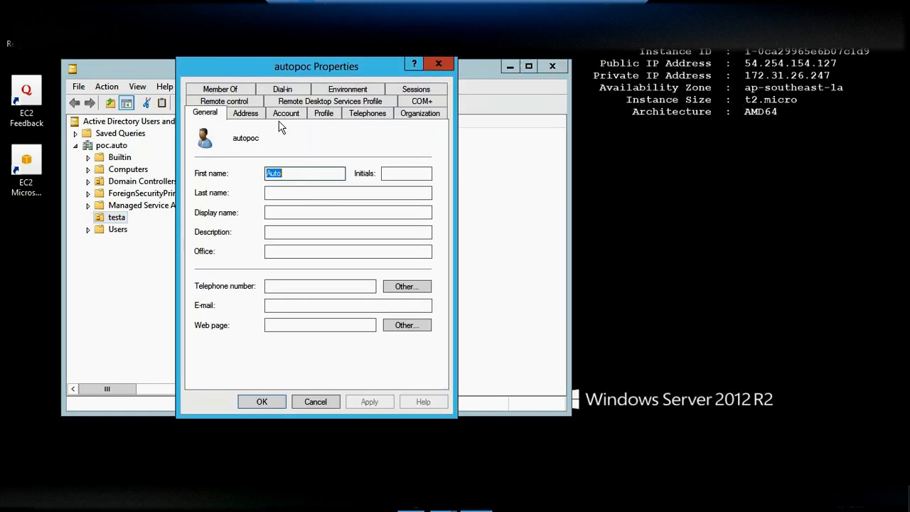
left_click(283, 115)
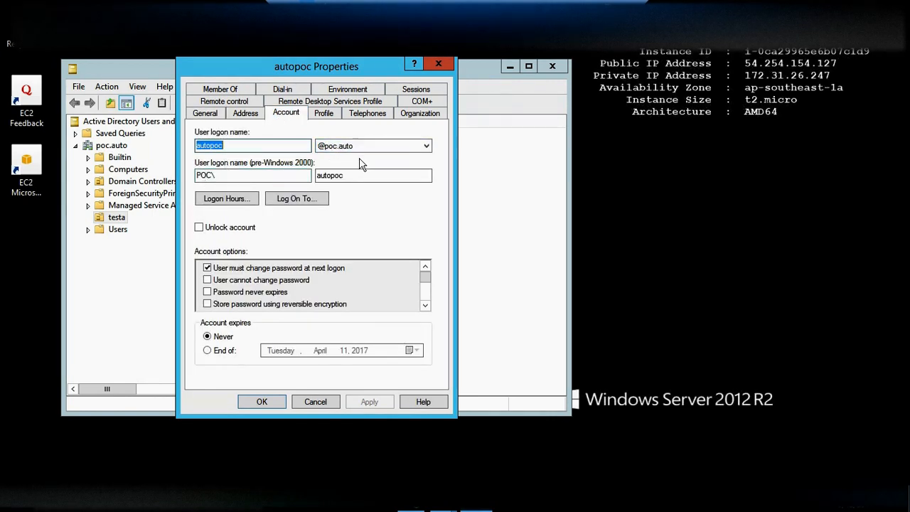
left_click(205, 113)
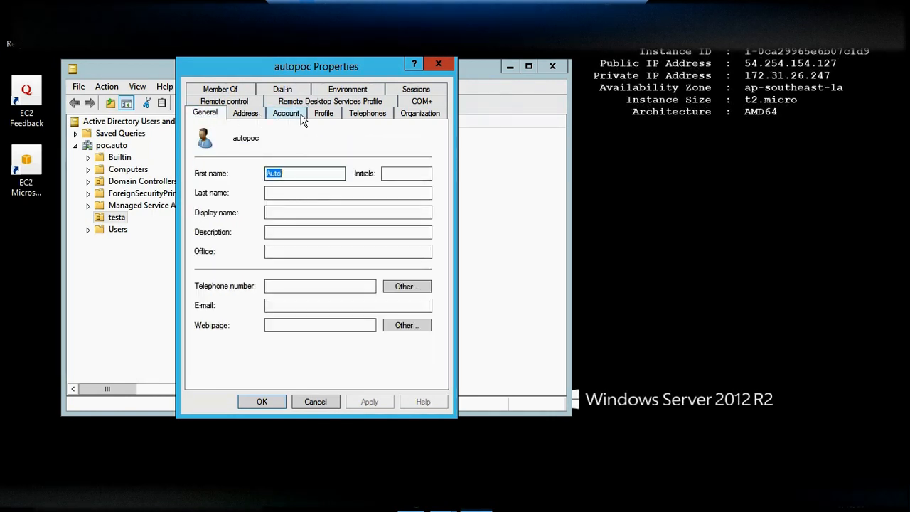
left_click(239, 91)
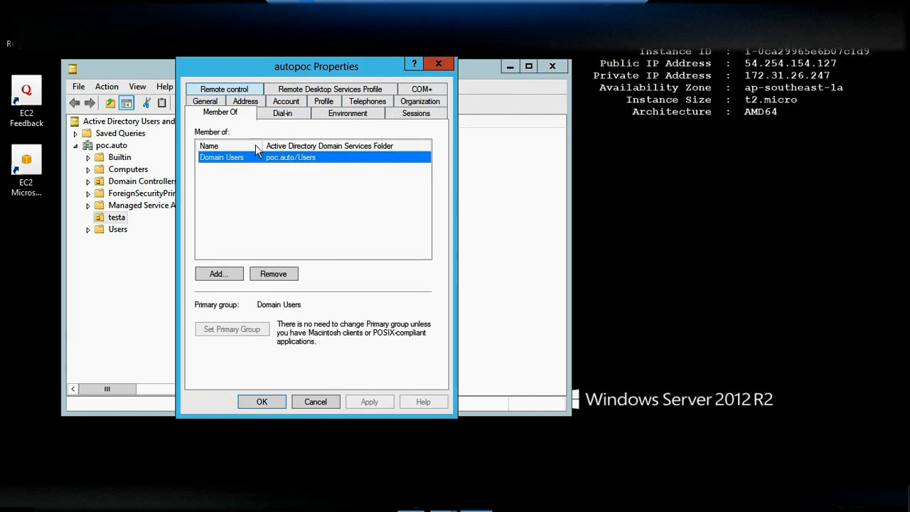
left_click(438, 64)
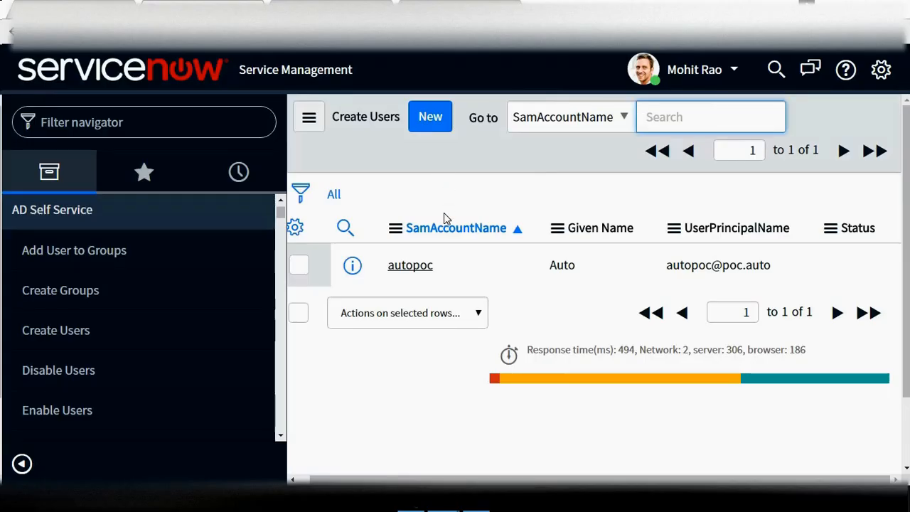
Open autopoc's Create User record to confirm status Success, then go to Add User to Groups
left_click(69, 334)
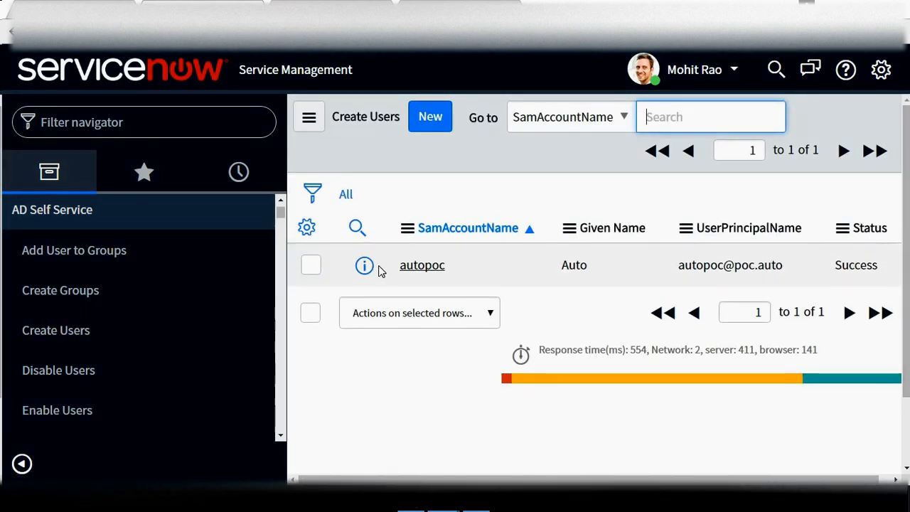
left_click(408, 270)
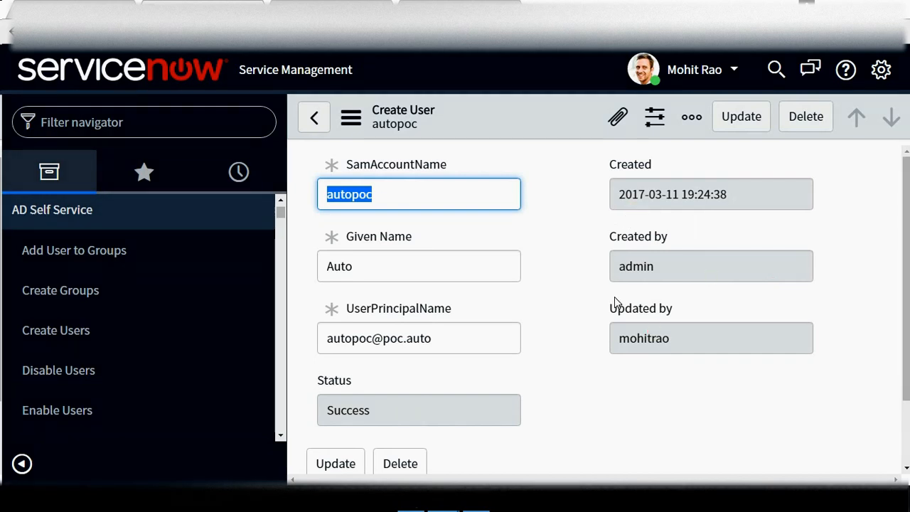
left_click(54, 344)
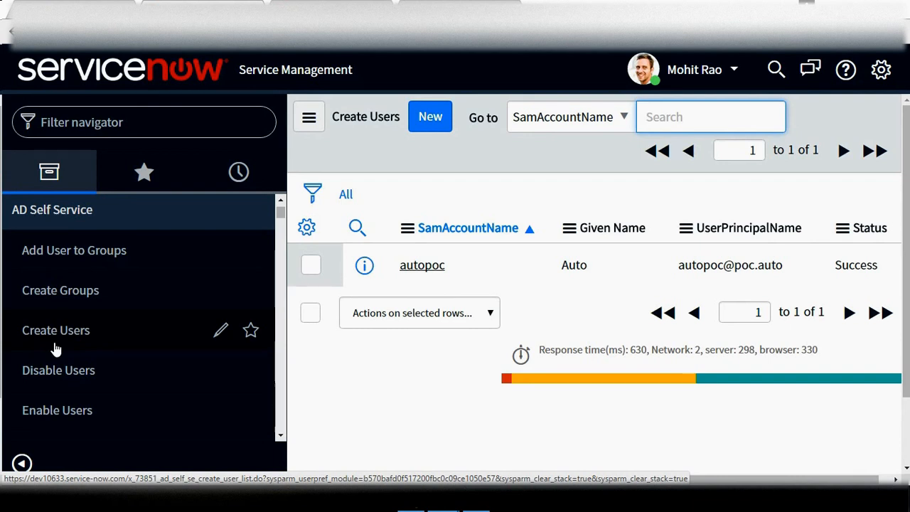
left_click(81, 264)
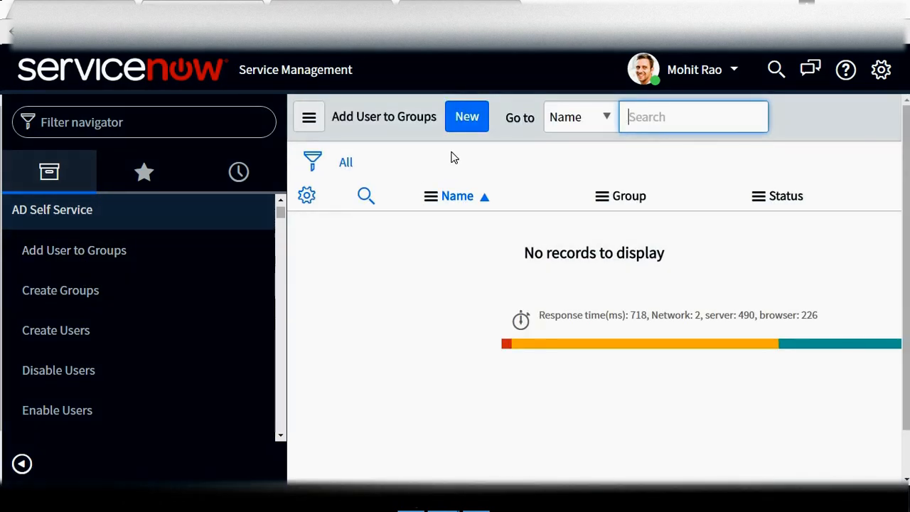
Submit a new Add User to Groups request with Name autopoc and Group Guests
left_click(466, 120)
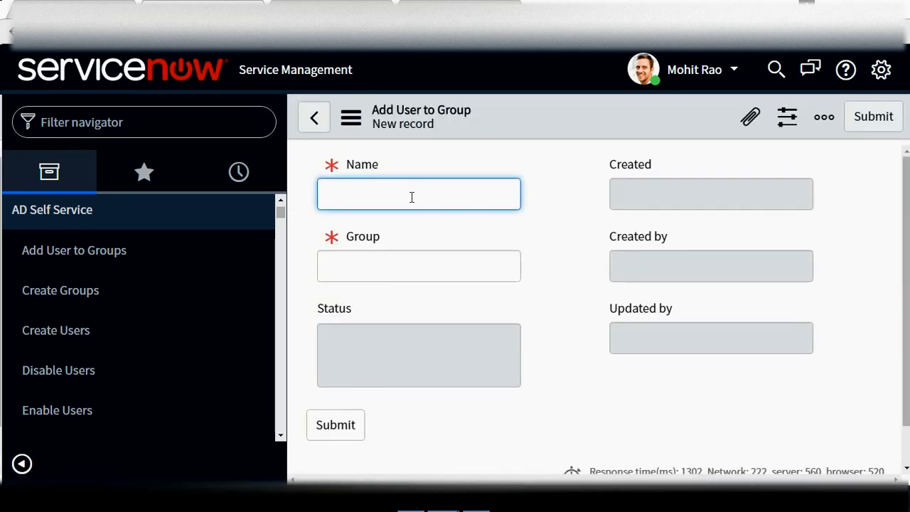
type("autopoc")
left_click(394, 262)
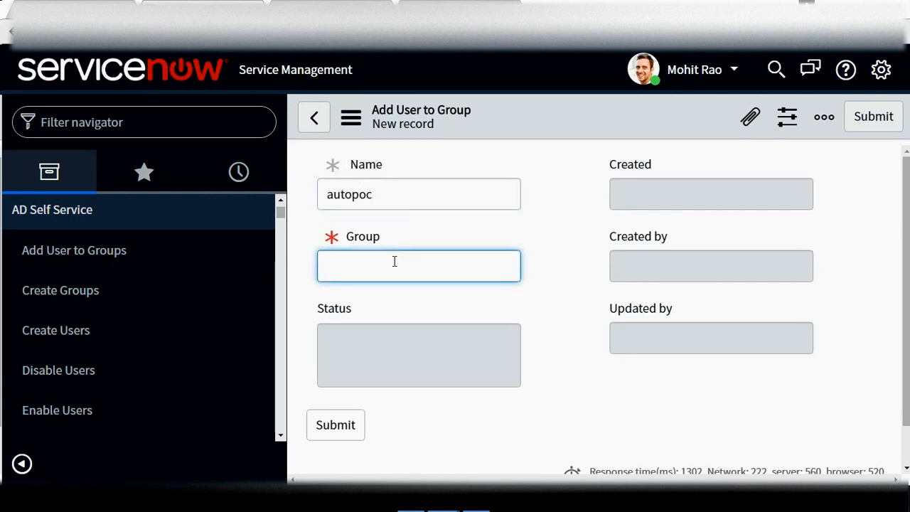
type("Guests")
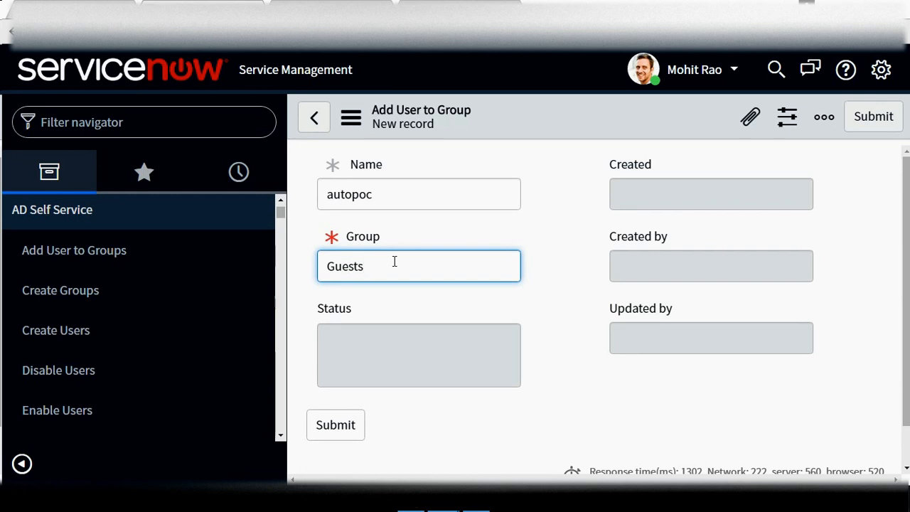
left_click(859, 128)
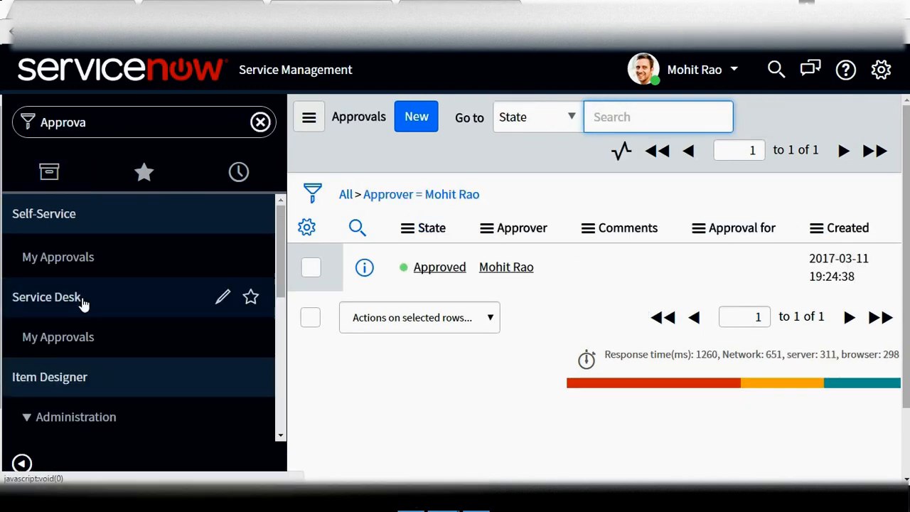
Approve the pending Guests group request in My Approvals, then switch to the Remote Desktop
left_click(85, 276)
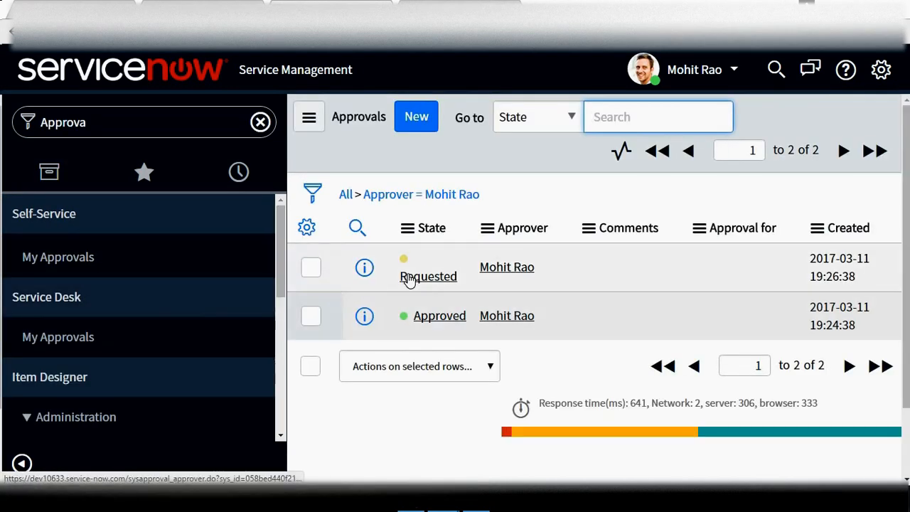
right_click(427, 279)
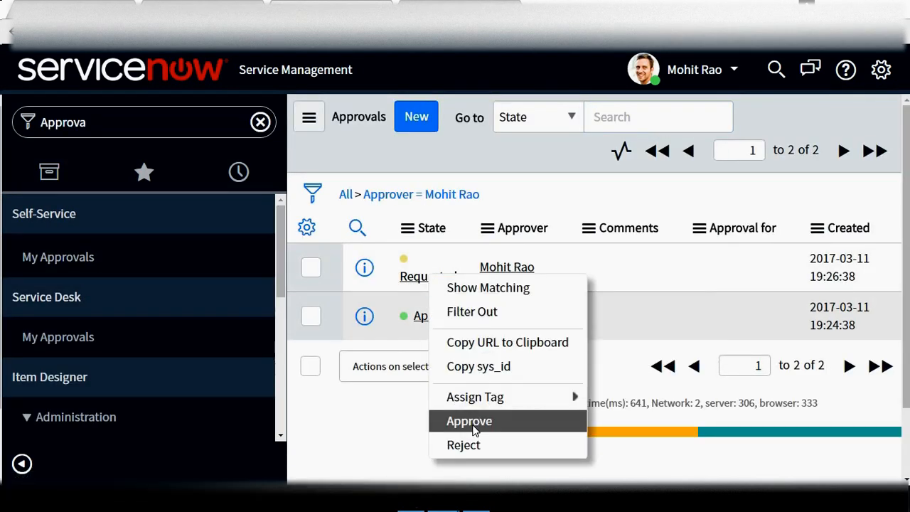
left_click(469, 421)
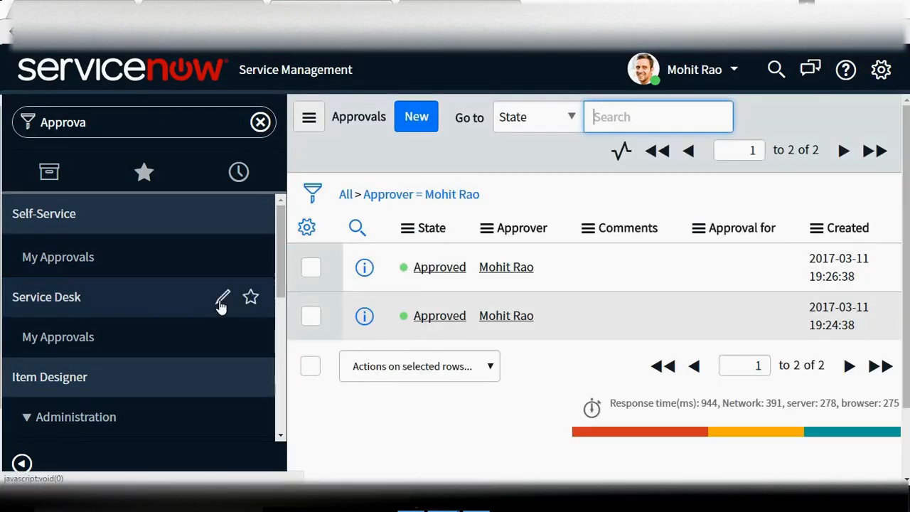
left_click(477, 509)
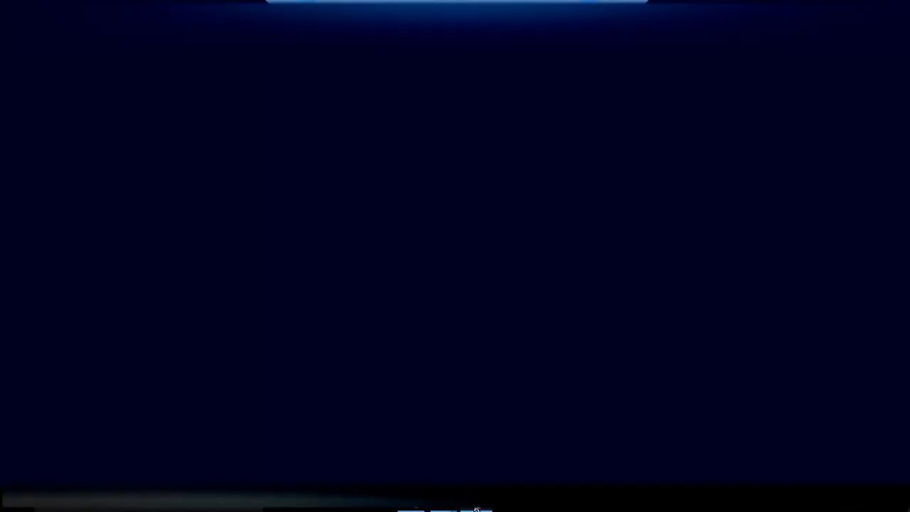
Confirm in autopoc's Member Of list that it belongs to Guests and Domain Users, closing without changes
double_click(243, 142)
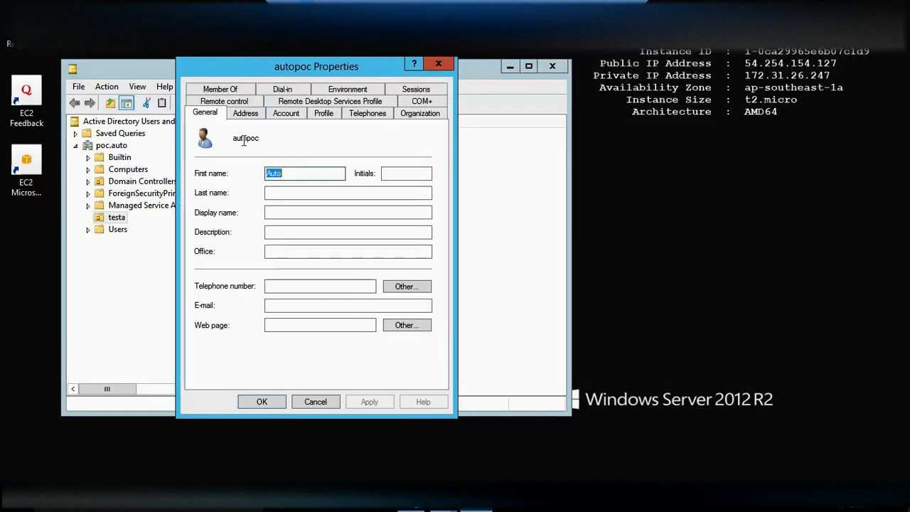
left_click(238, 89)
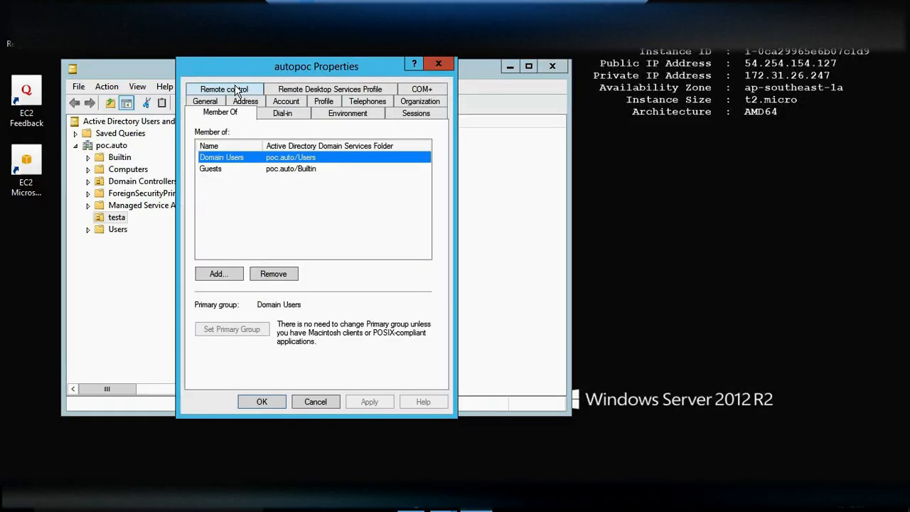
left_click(214, 169)
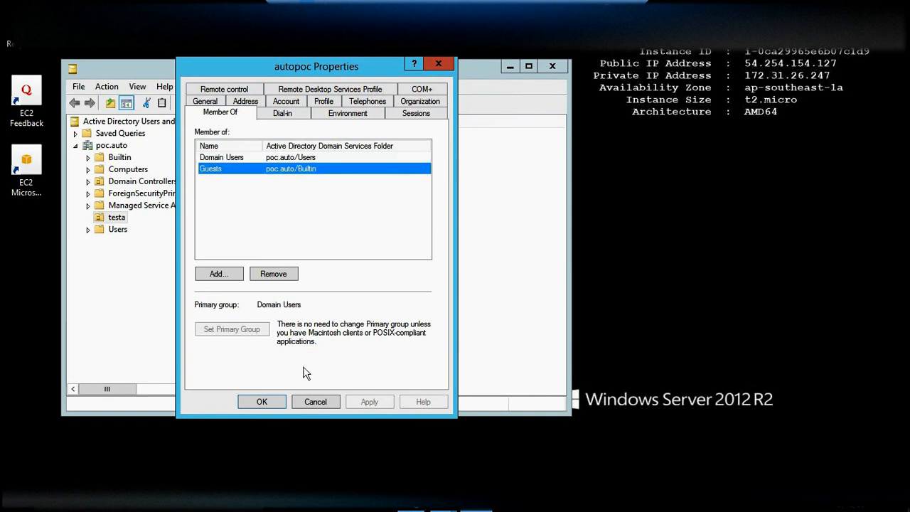
left_click(309, 402)
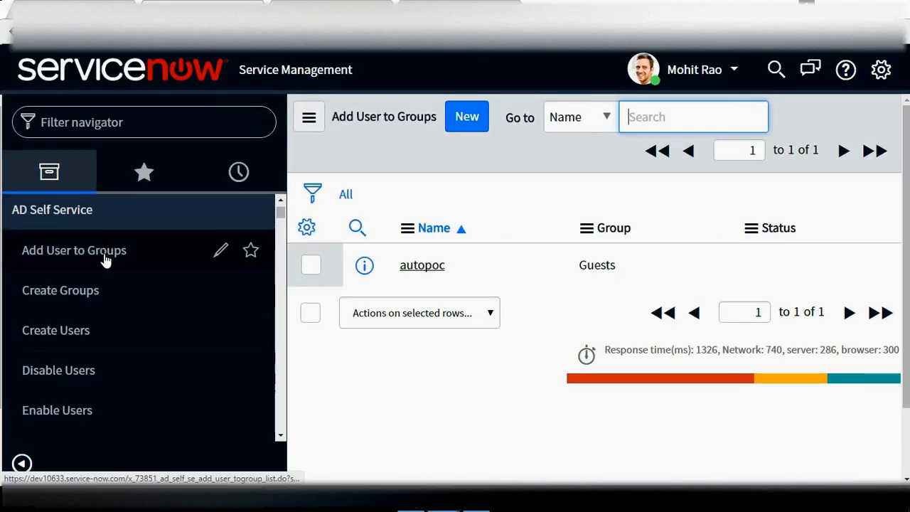
Open the autopoc Guests Add User to Group record, confirm its status is Success, then go to Create Groups
left_click(104, 259)
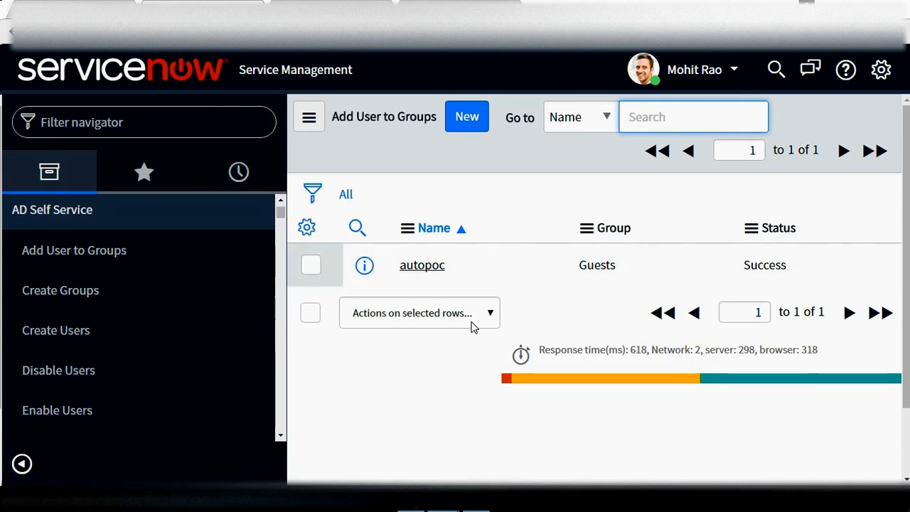
left_click(422, 268)
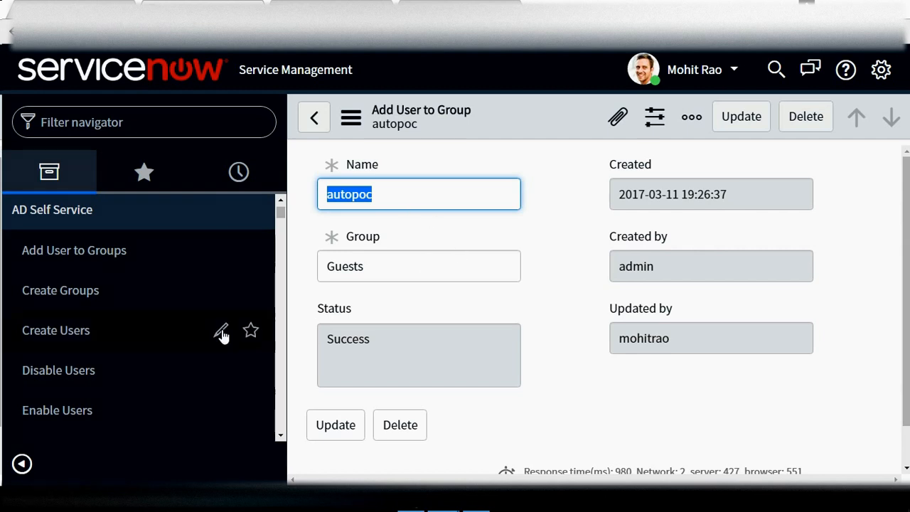
left_click(278, 435)
left_click(277, 433)
left_click(277, 433)
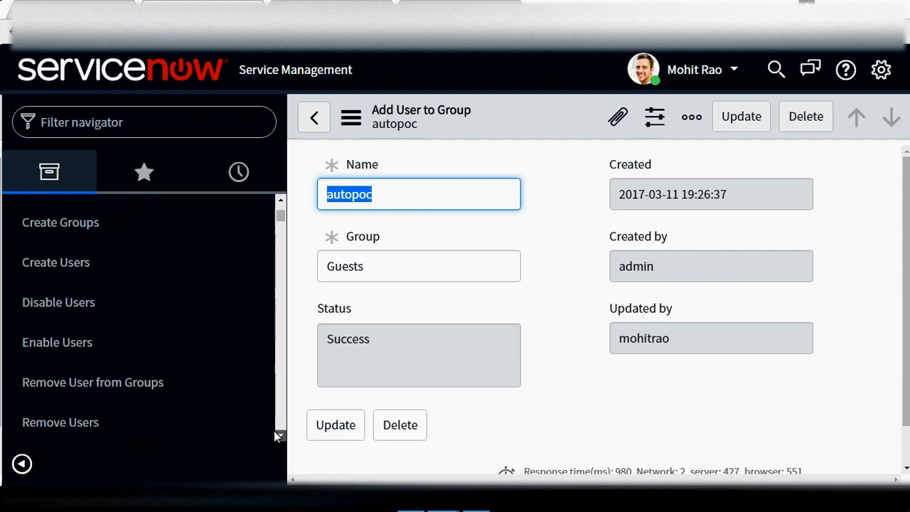
left_click(106, 231)
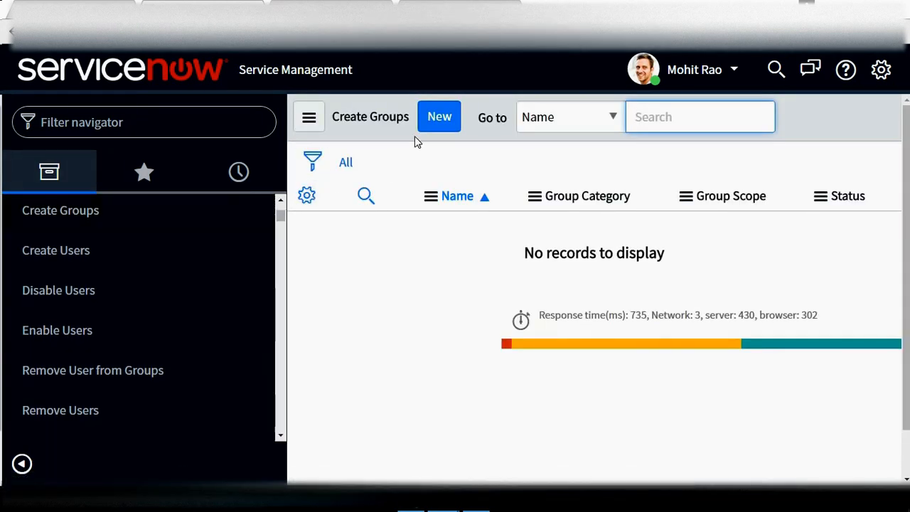
Start a new Create Group record, keeping Group Scope set to Global
left_click(456, 115)
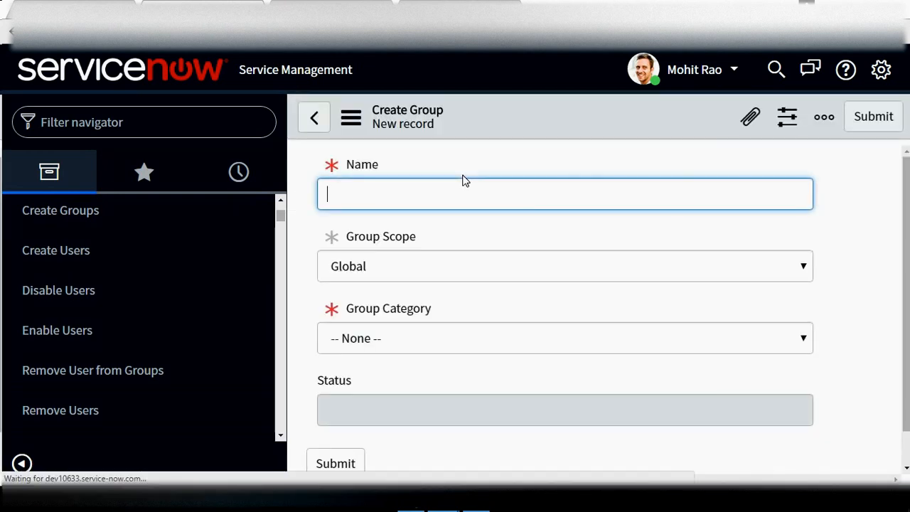
left_click(478, 278)
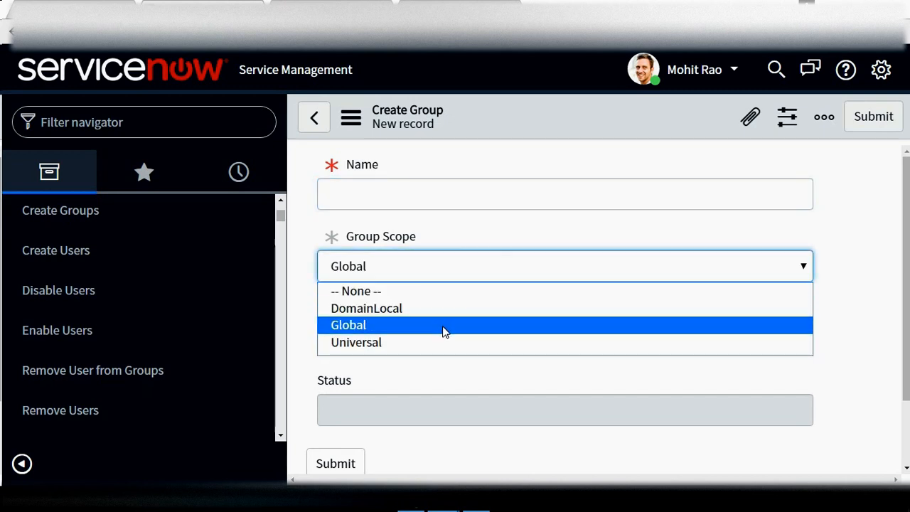
left_click(847, 204)
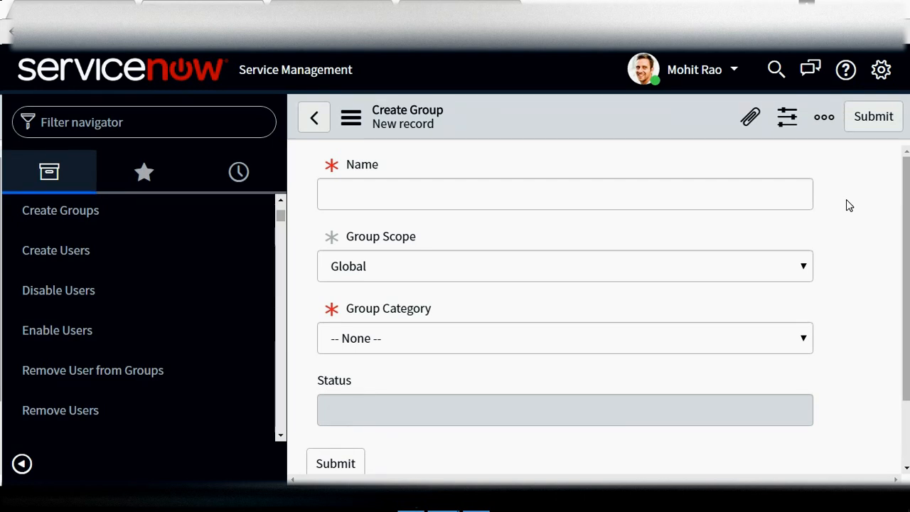
left_click(282, 200)
left_click(281, 201)
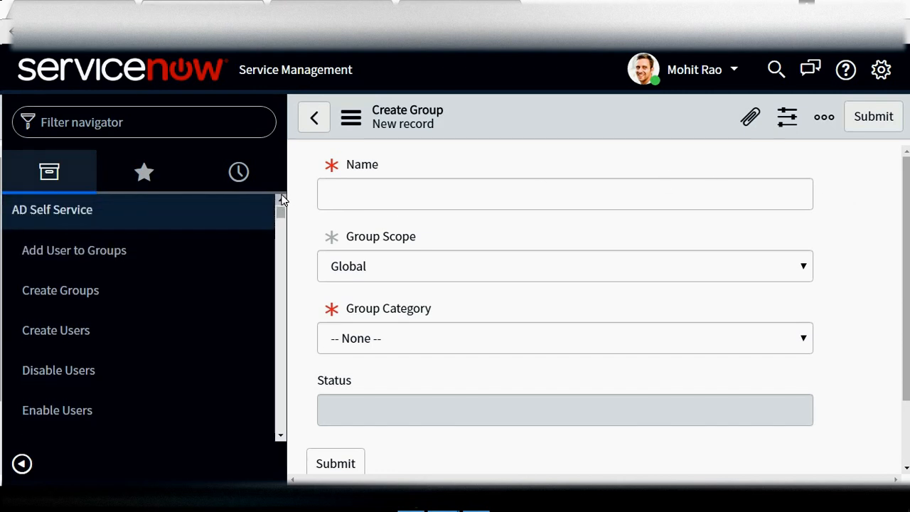